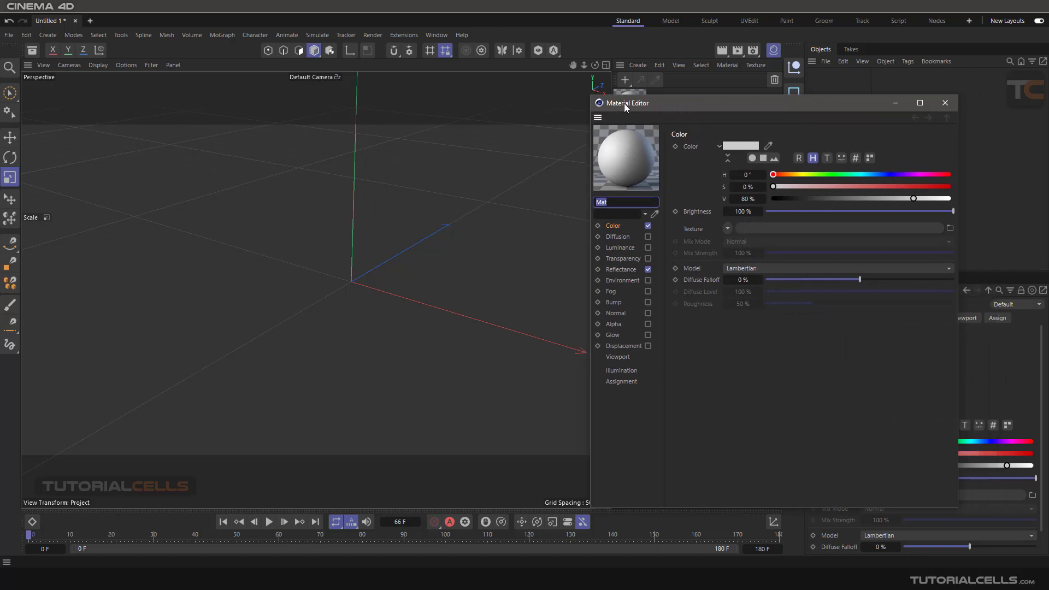
# Load the Spectral effect shader as the texture of the material's Color channel.
pyautogui.click(509, 227)
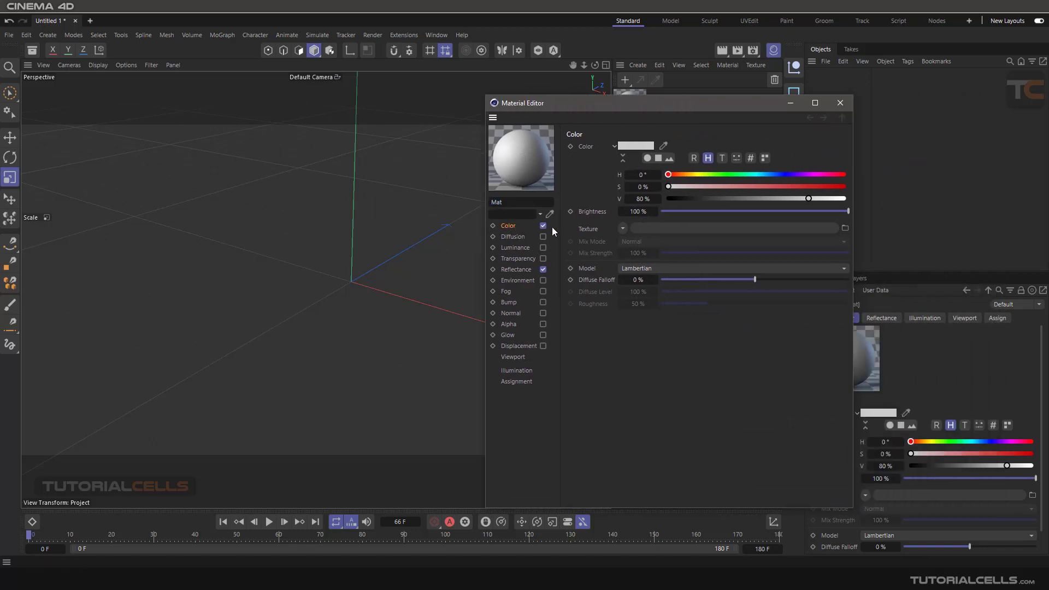
pyautogui.click(623, 228)
pyautogui.moveTo(673, 439)
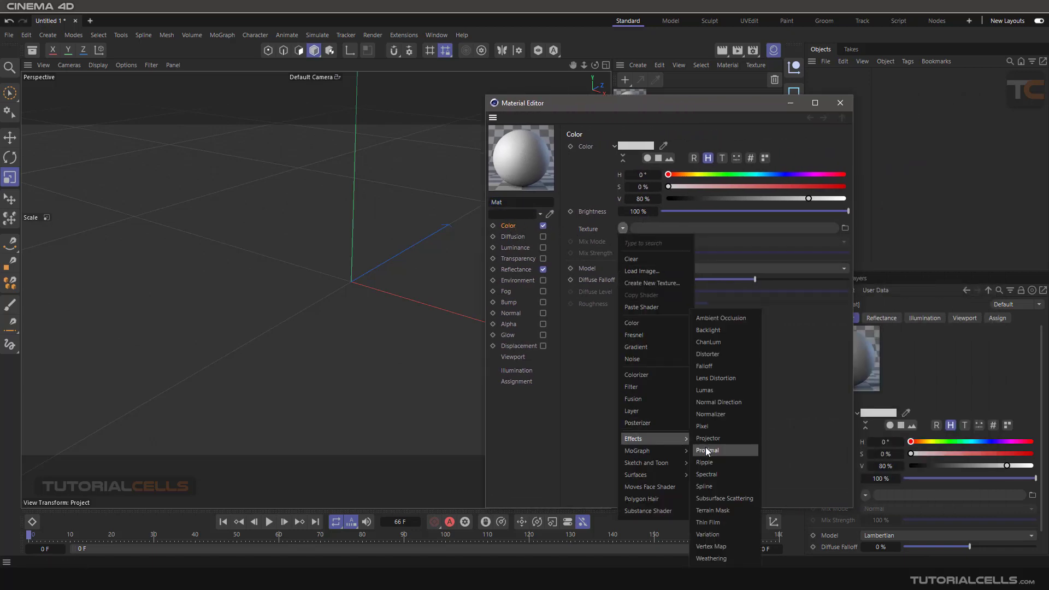
pyautogui.click(728, 479)
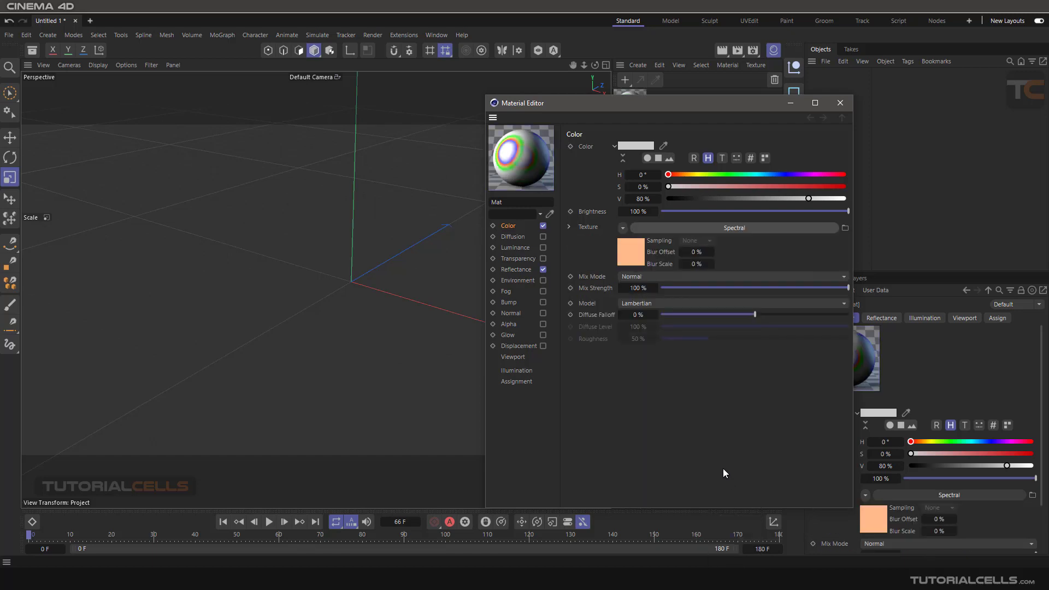
# Enable the CD effect in the Spectral shader's properties and minimize the Material Editor.
pyautogui.click(703, 227)
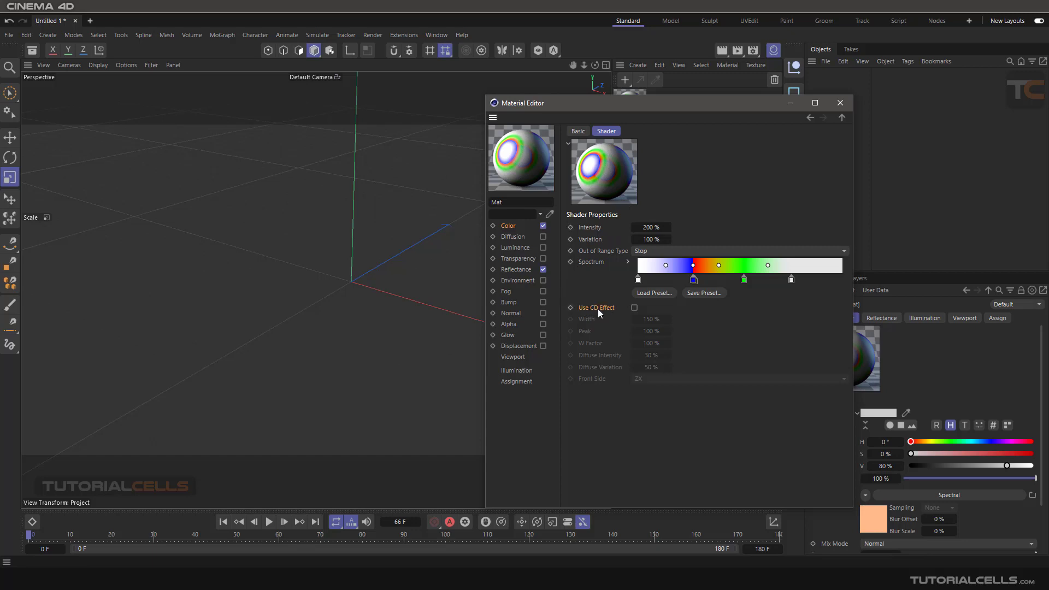
pyautogui.click(634, 308)
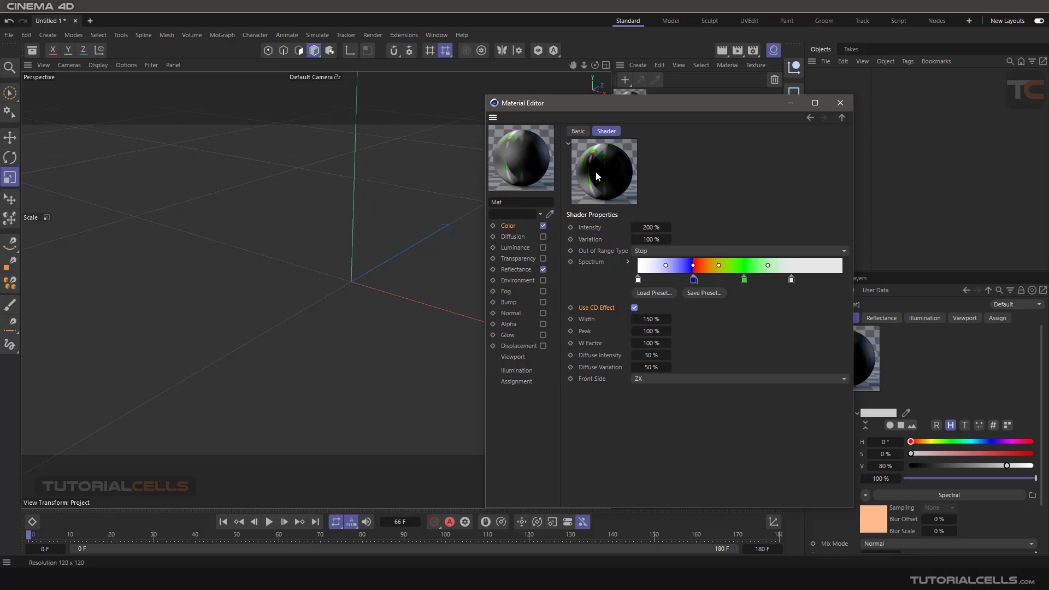
pyautogui.click(790, 104)
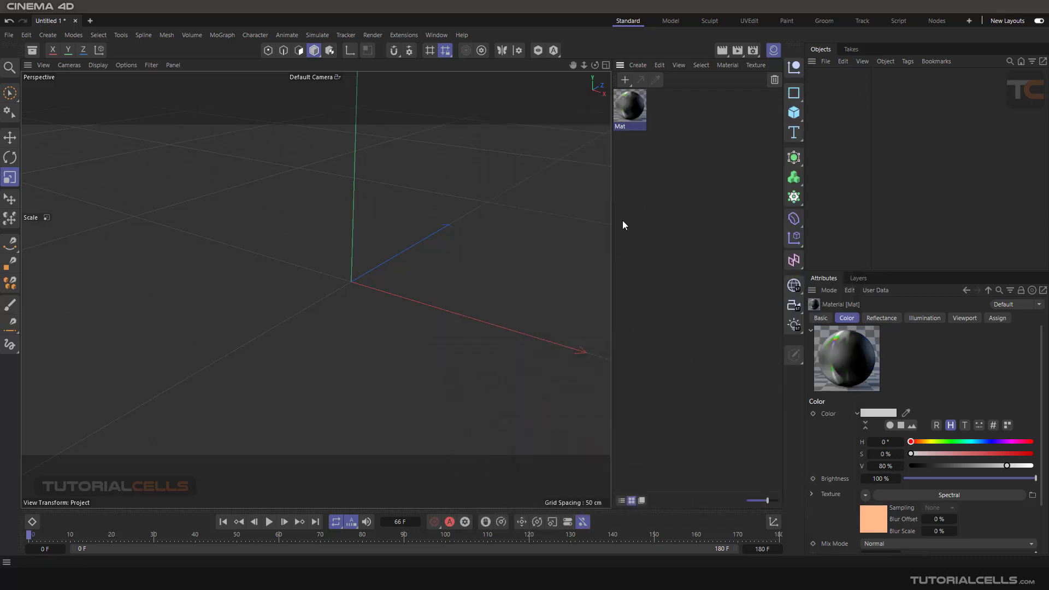
# Add a disc to the scene with 14 disc segments and 49 rotation segments.
pyautogui.click(798, 115)
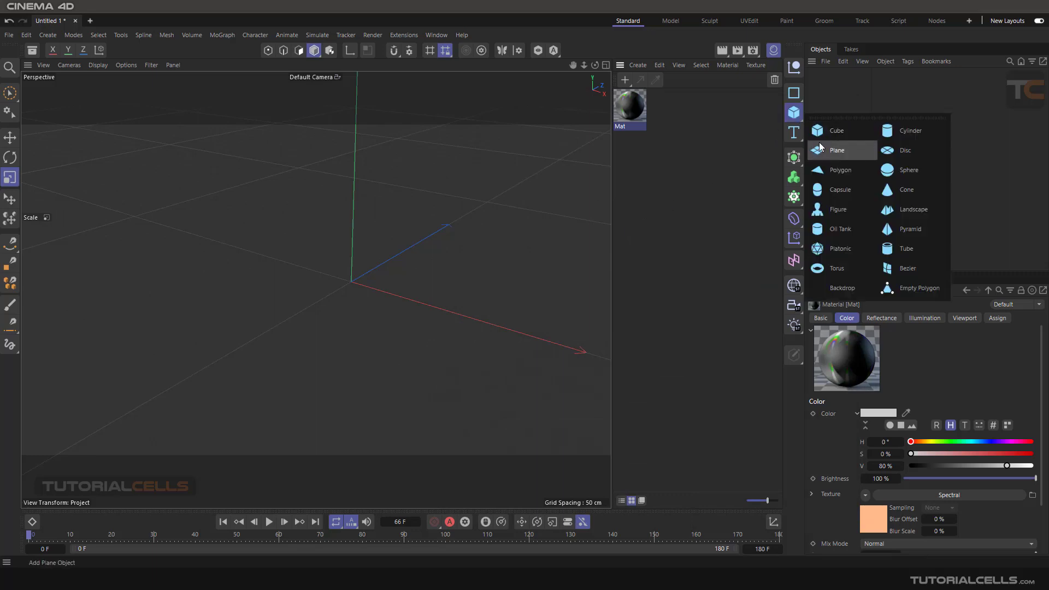
pyautogui.click(883, 156)
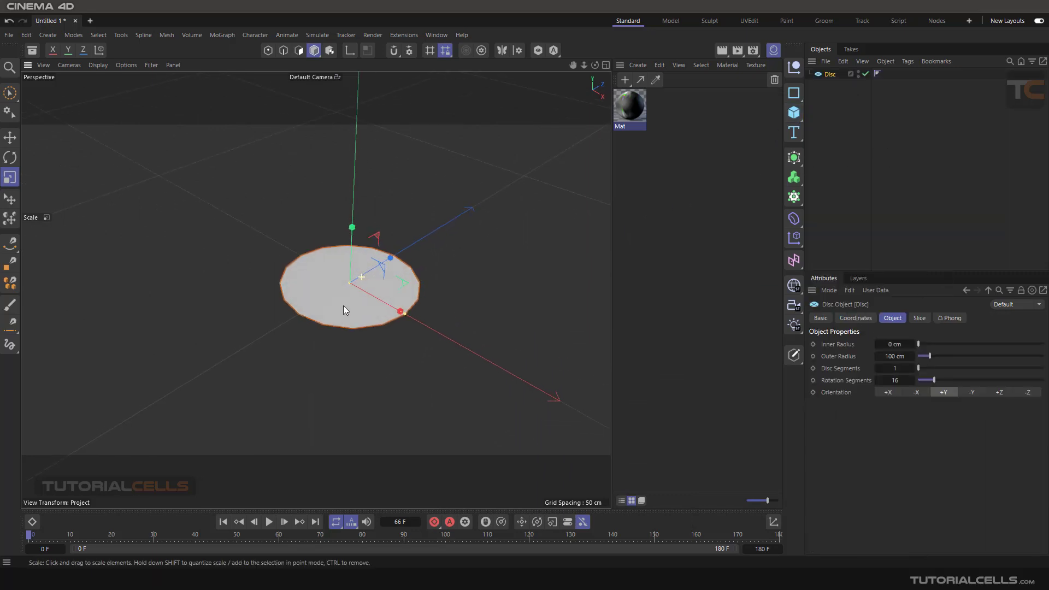
pyautogui.keyDown('alt'); pyautogui.moveTo(343, 306); pyautogui.dragTo(361, 330); pyautogui.keyUp('alt')
pyautogui.scroll(2, 361, 330)
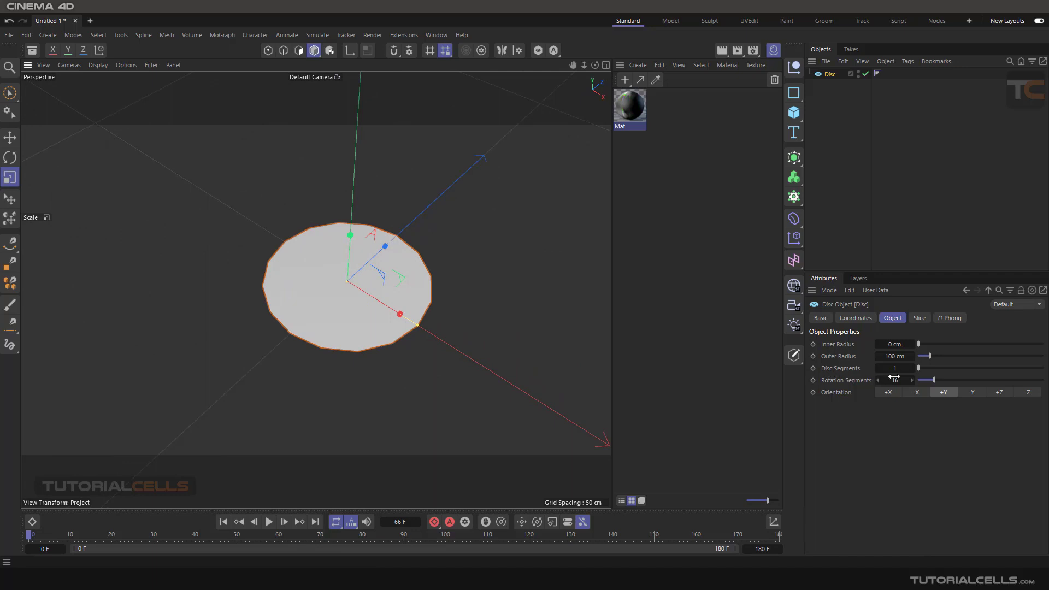
pyautogui.click(935, 369)
pyautogui.moveTo(936, 381); pyautogui.dragTo(976, 380)
pyautogui.scroll(4, 349, 284)
pyautogui.scroll(-3, 350, 284)
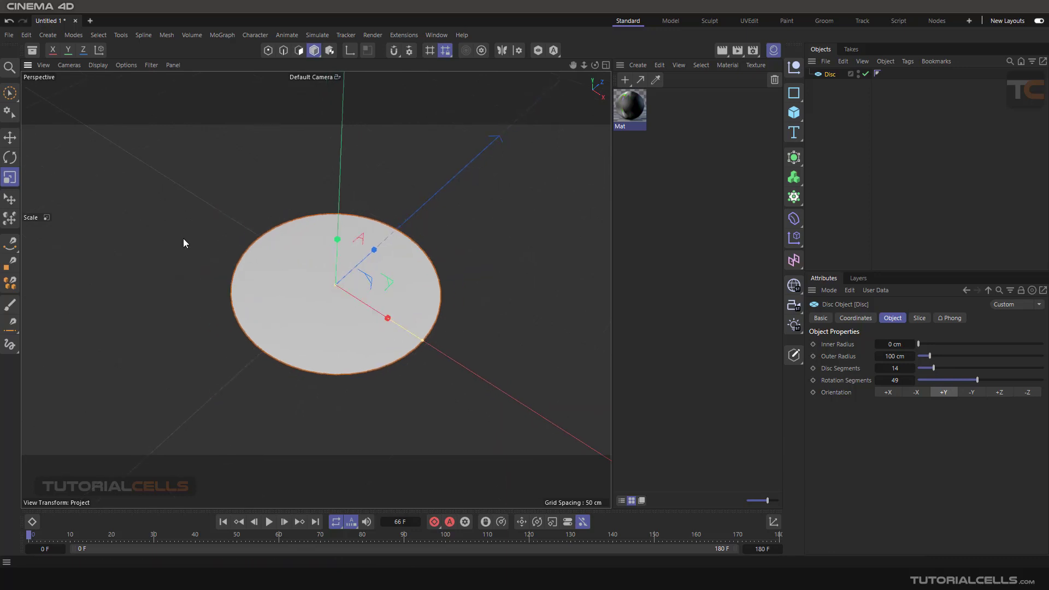
# Tilt the disc with Rotate and turn on an Interactive Render Region around it at the highest quality.
pyautogui.click(8, 160)
pyautogui.moveTo(321, 273); pyautogui.dragTo(368, 273)
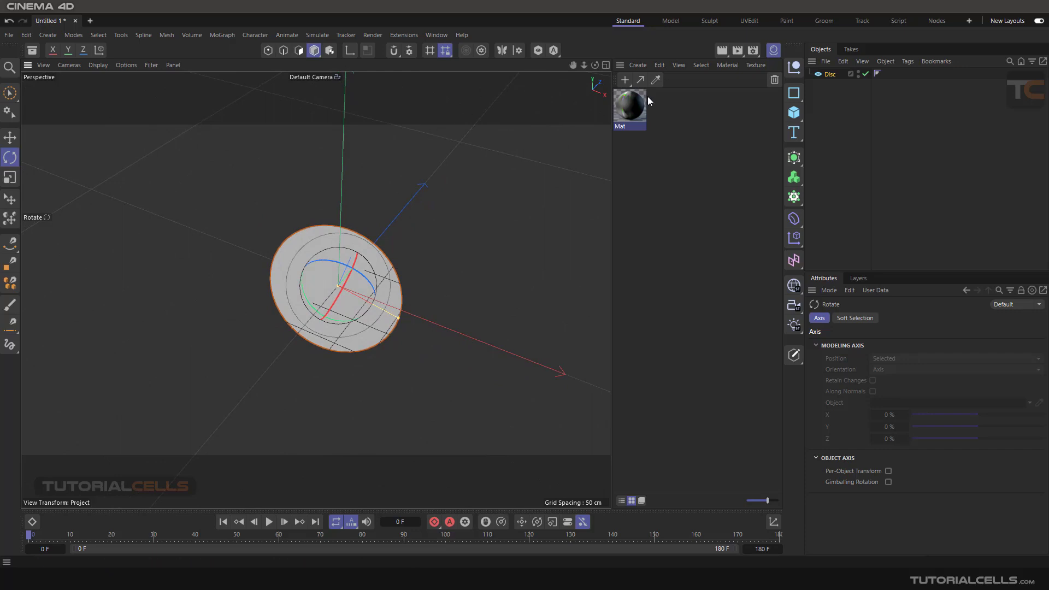
pyautogui.click(722, 53)
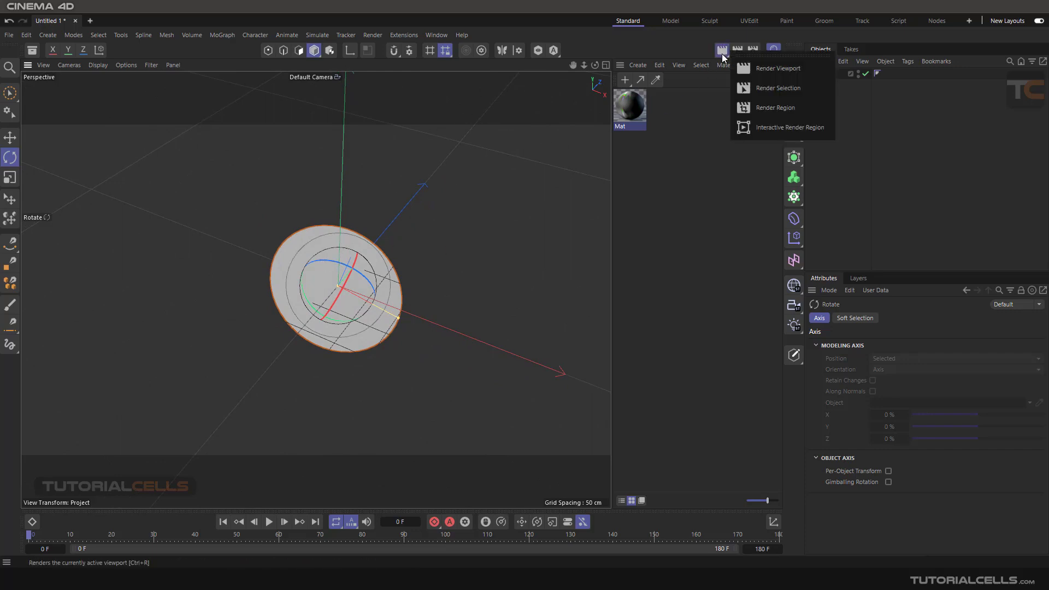
pyautogui.click(751, 129)
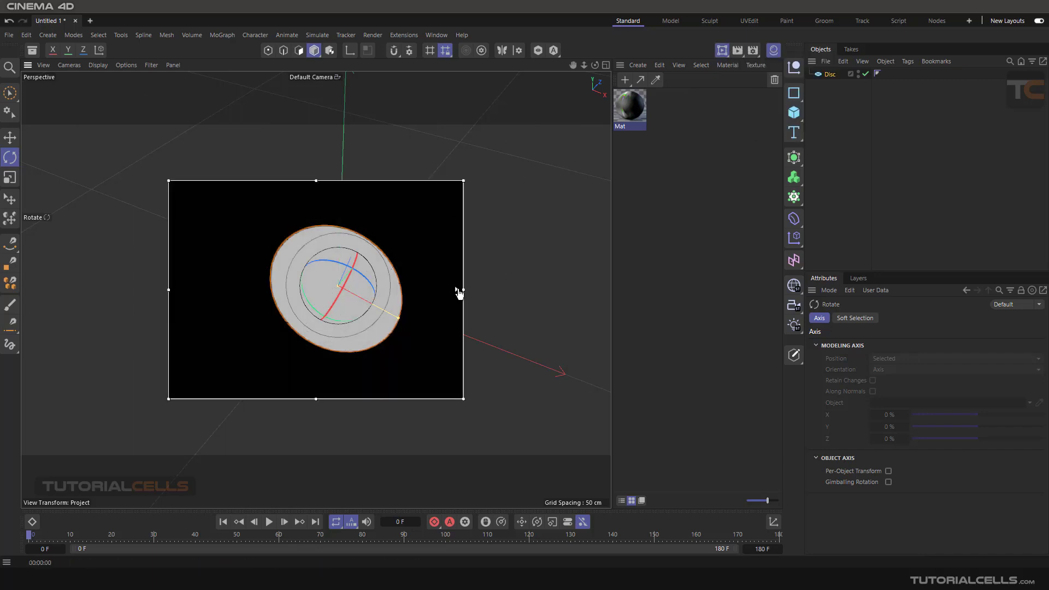
pyautogui.moveTo(458, 291); pyautogui.dragTo(473, 182)
# Add a light and move it away from the origin so it sits above and beside the disc.
pyautogui.click(794, 327)
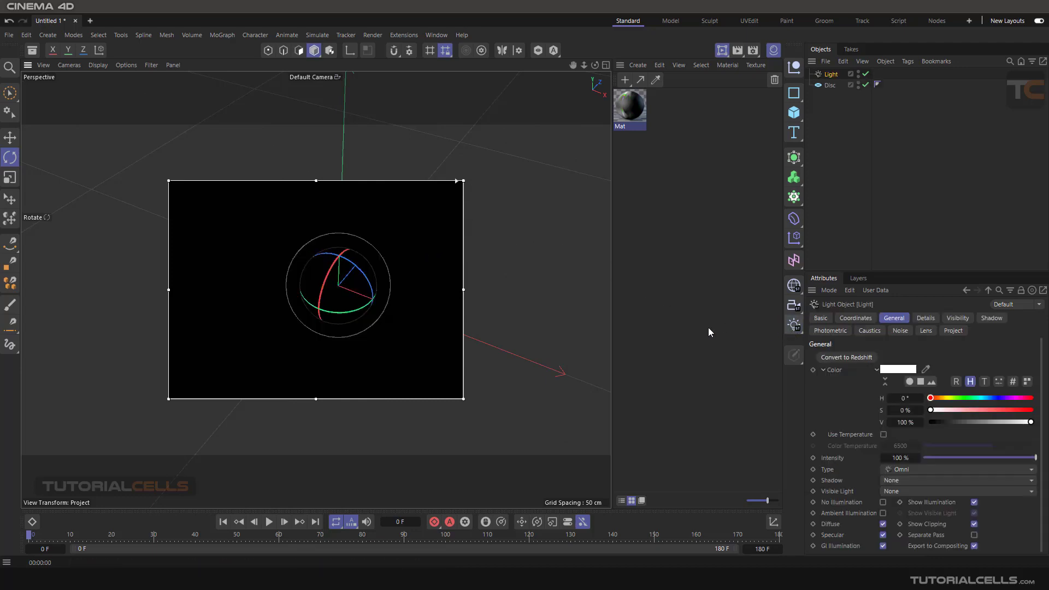
pyautogui.click(10, 137)
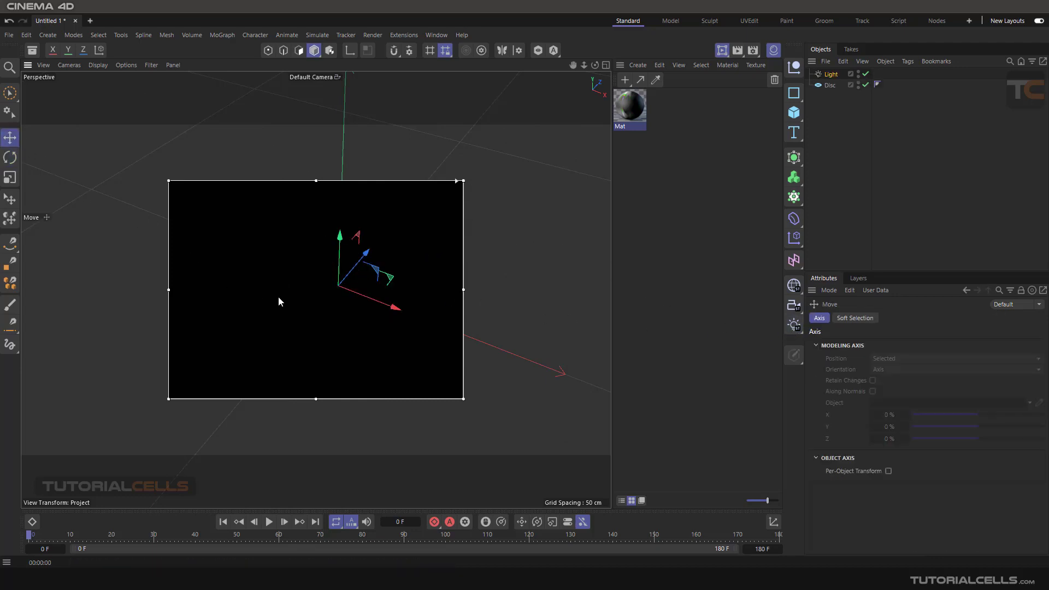
pyautogui.moveTo(389, 307); pyautogui.dragTo(447, 334)
pyautogui.moveTo(411, 266); pyautogui.dragTo(404, 192)
pyautogui.moveTo(417, 230); pyautogui.dragTo(444, 201)
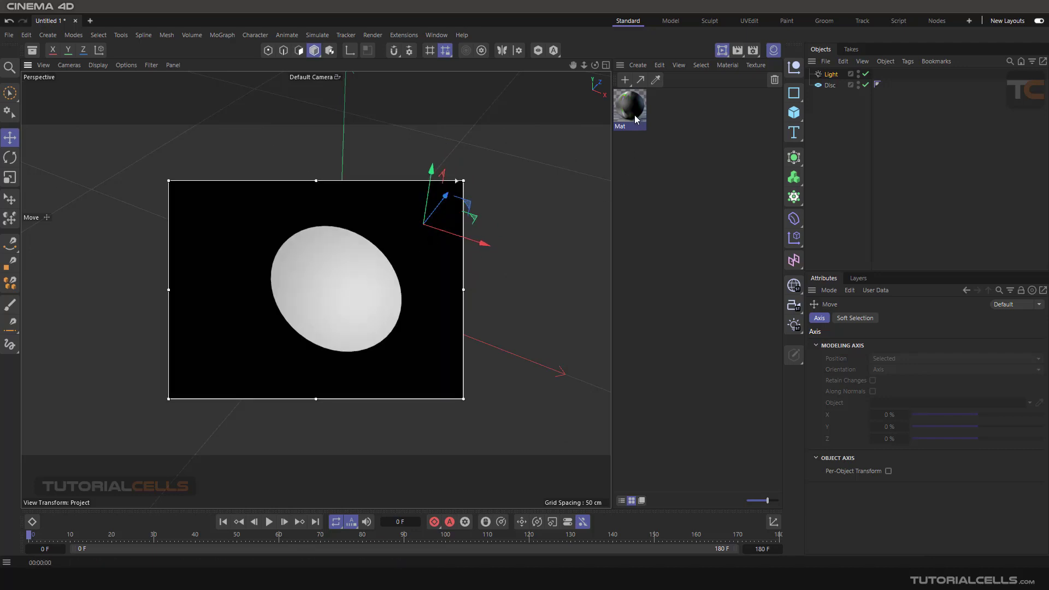
# Assign the Mat material to the disc.
pyautogui.moveTo(635, 119); pyautogui.dragTo(828, 85)
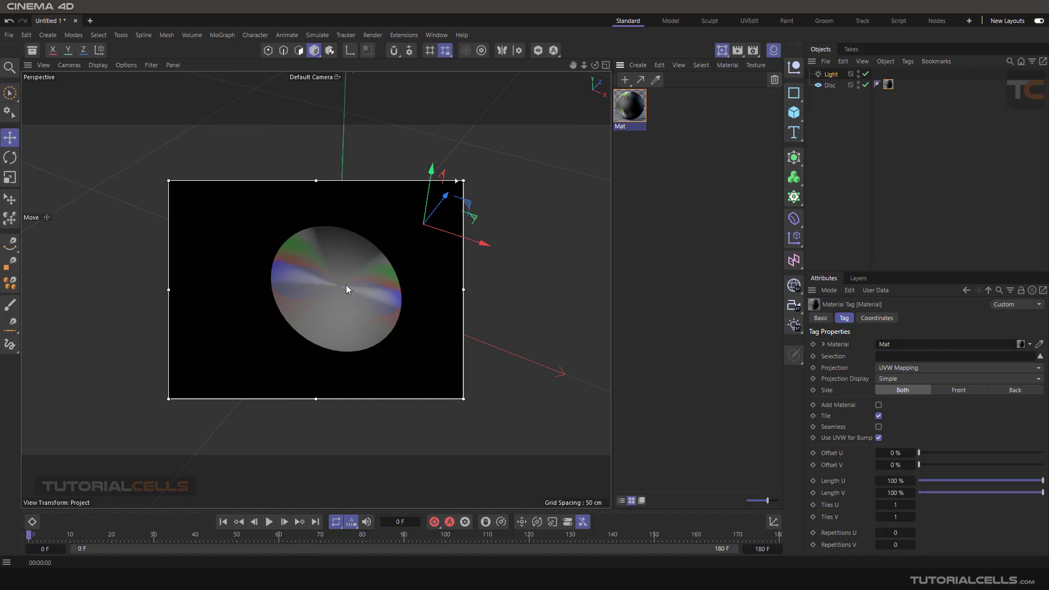
pyautogui.moveTo(346, 284); pyautogui.dragTo(347, 297)
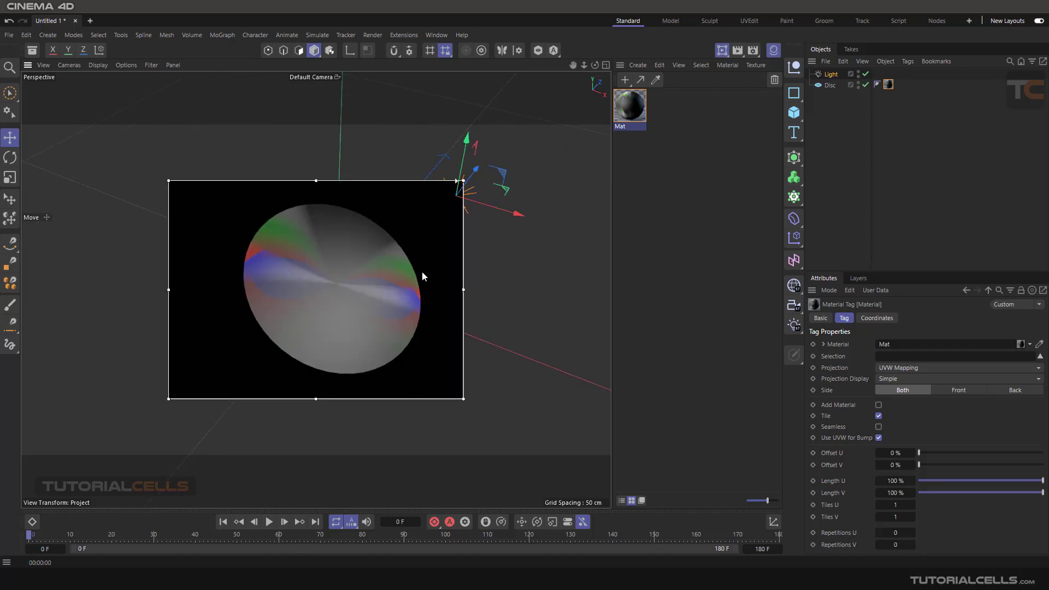
# Reopen the Mat material and set the Spectral shader's Intensity to 500 %.
pyautogui.doubleClick(631, 112)
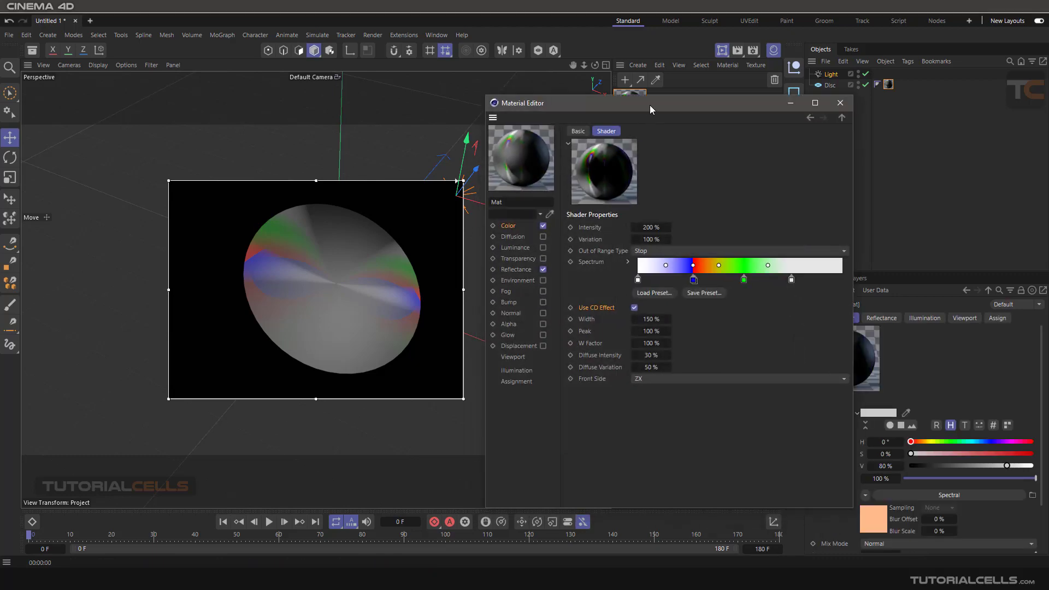
pyautogui.moveTo(650, 109); pyautogui.dragTo(671, 107)
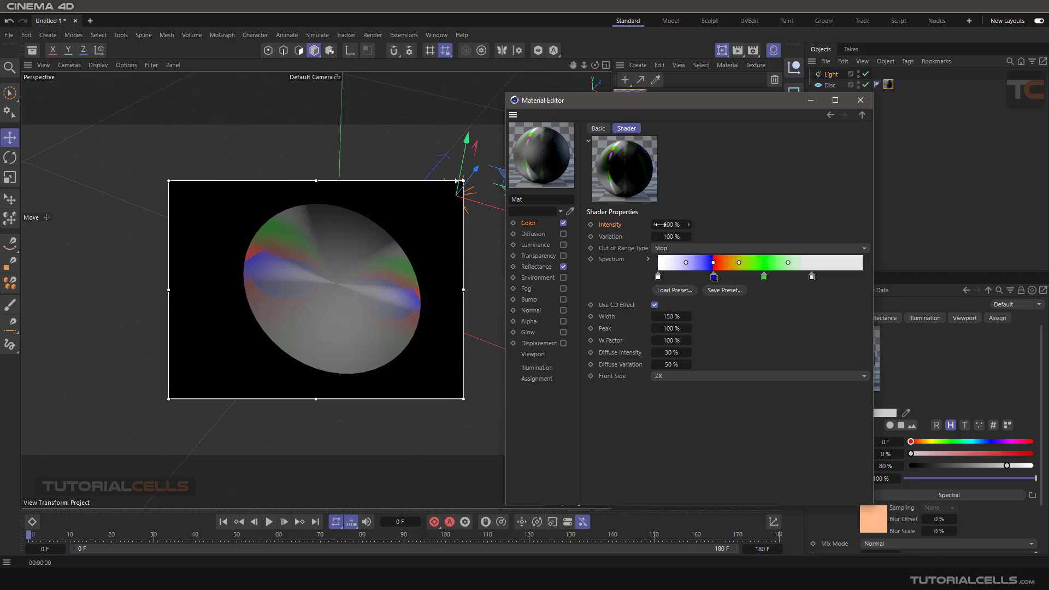
pyautogui.moveTo(660, 225)
pyautogui.mouseDown()
pyautogui.moveTo(710, 225)
pyautogui.moveTo(668, 225)
pyautogui.moveTo(519, 301)
pyautogui.moveTo(335, 293)
pyautogui.mouseUp()
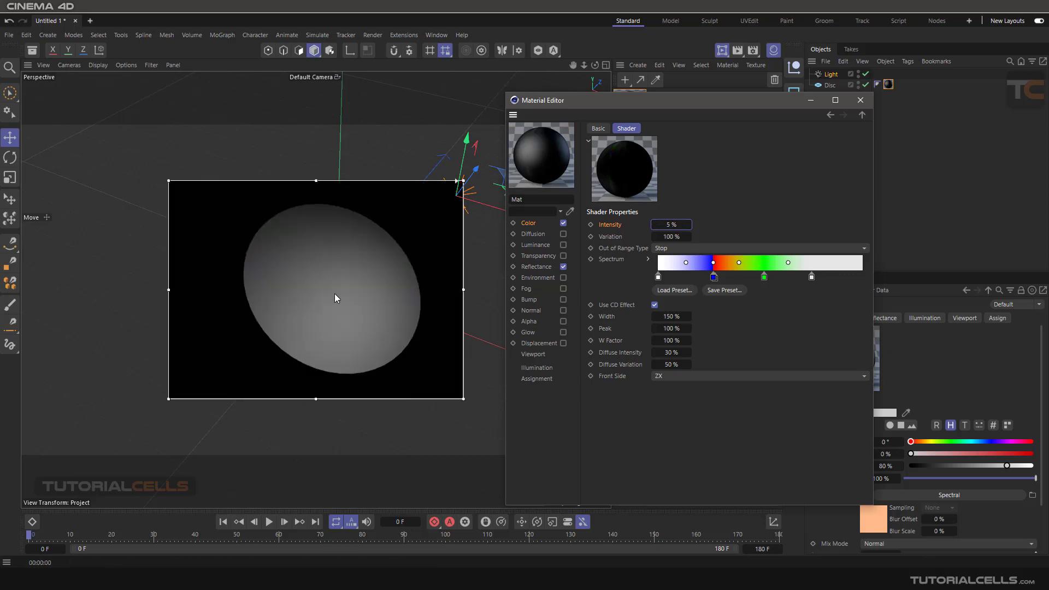
pyautogui.write('500')
pyautogui.press('Return')
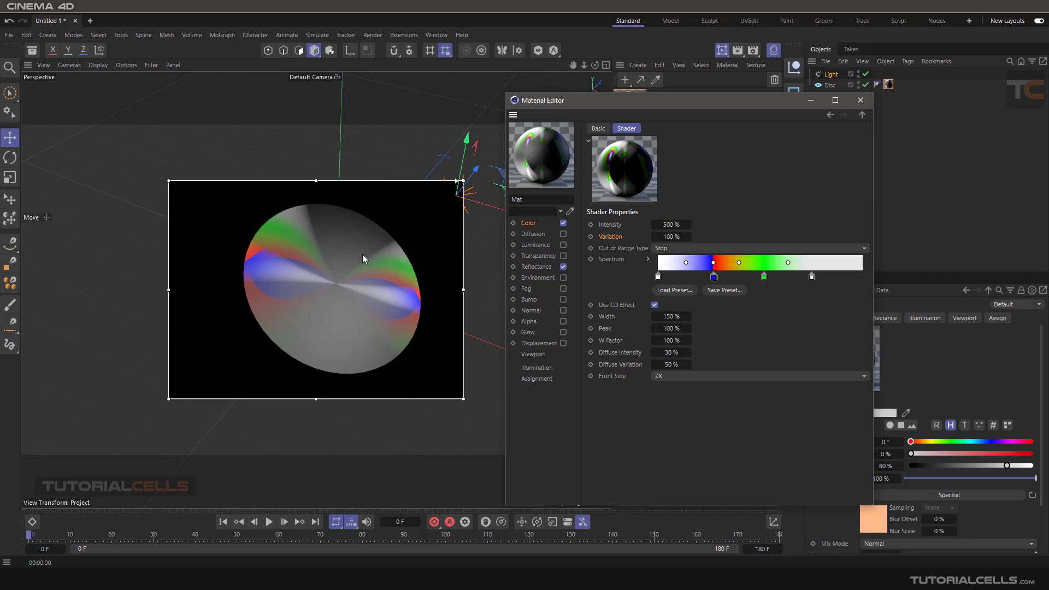
# Try a shader Variation of 50 % and set it back to 100 %.
pyautogui.click(671, 236)
pyautogui.write('150')
pyautogui.press('Return')
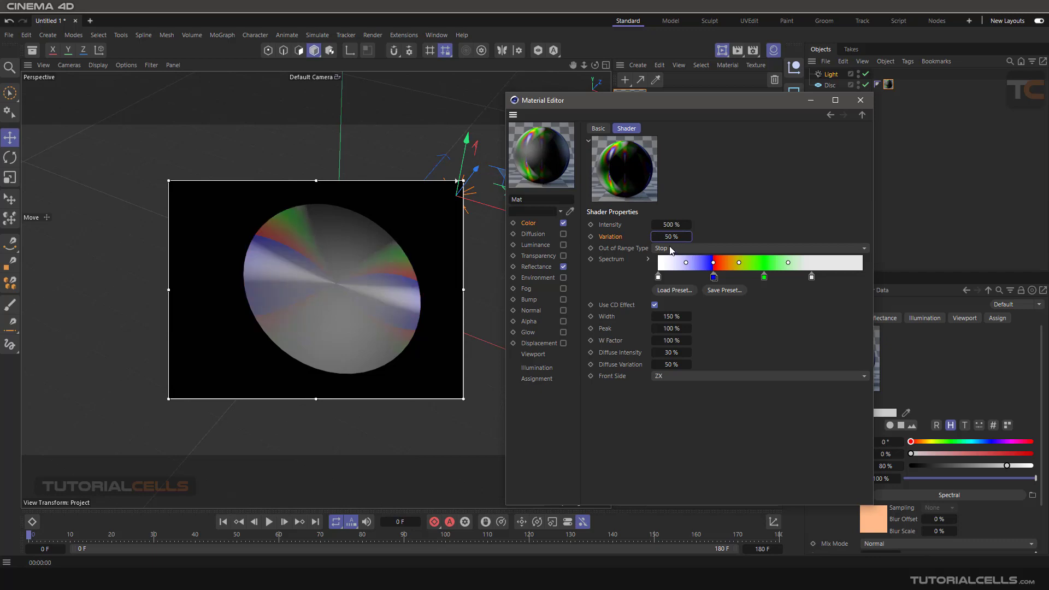
pyautogui.click(666, 237)
pyautogui.write('100')
pyautogui.press('Return')
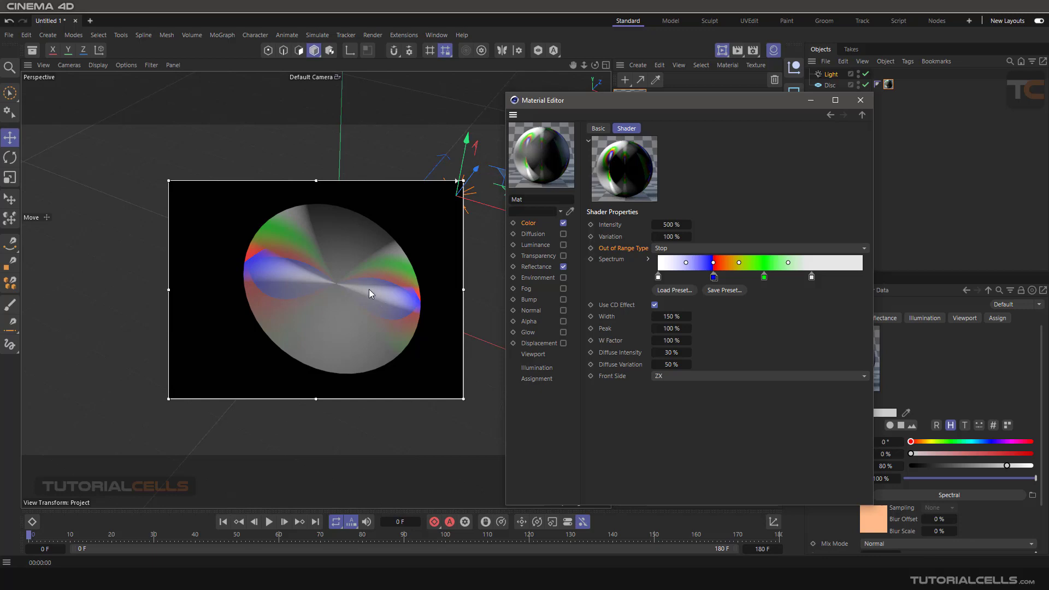
# Try the Mirror and Tiling options for Out of Range Type and set it back to Stop.
pyautogui.click(662, 248)
pyautogui.click(686, 272)
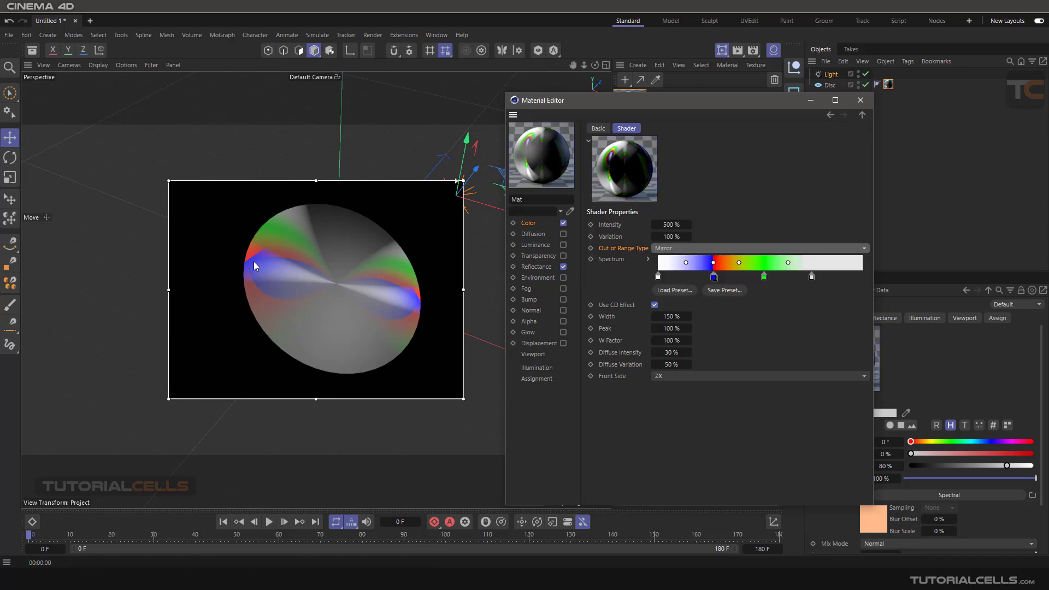
pyautogui.click(672, 249)
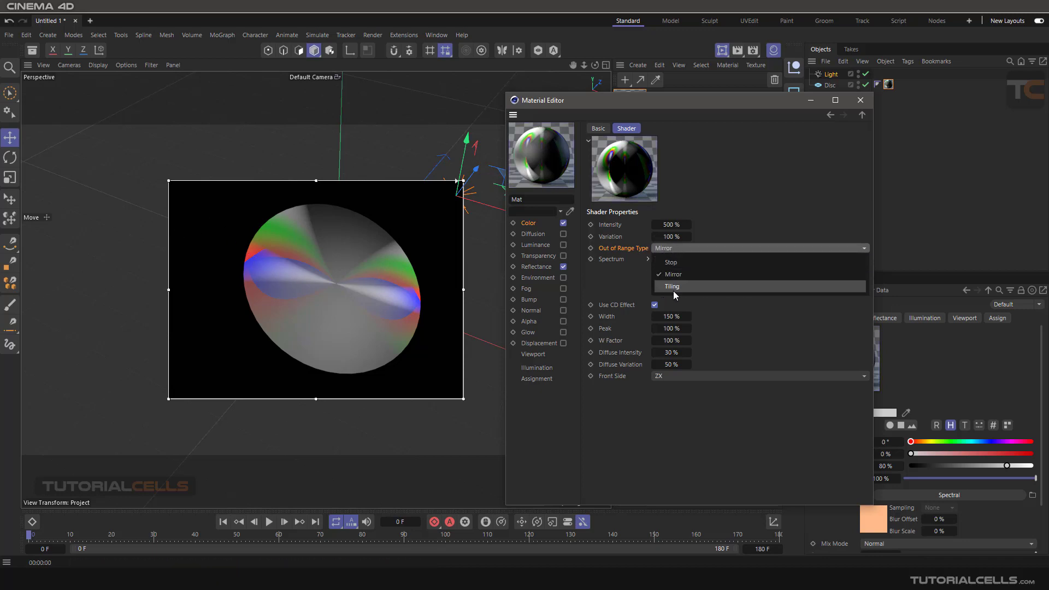
pyautogui.click(672, 286)
pyautogui.click(667, 249)
pyautogui.click(669, 264)
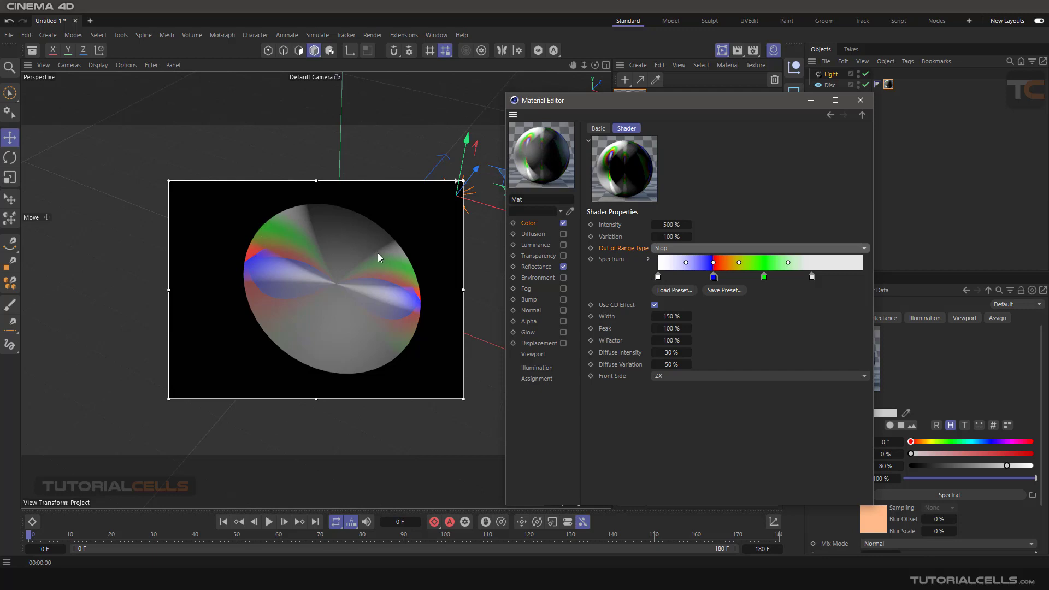
# Move the light farther above the disc to change the spectral reflection.
pyautogui.moveTo(474, 175)
pyautogui.mouseDown()
pyautogui.moveTo(404, 239)
pyautogui.moveTo(440, 229)
pyautogui.moveTo(466, 196)
pyautogui.moveTo(461, 137)
pyautogui.mouseUp()
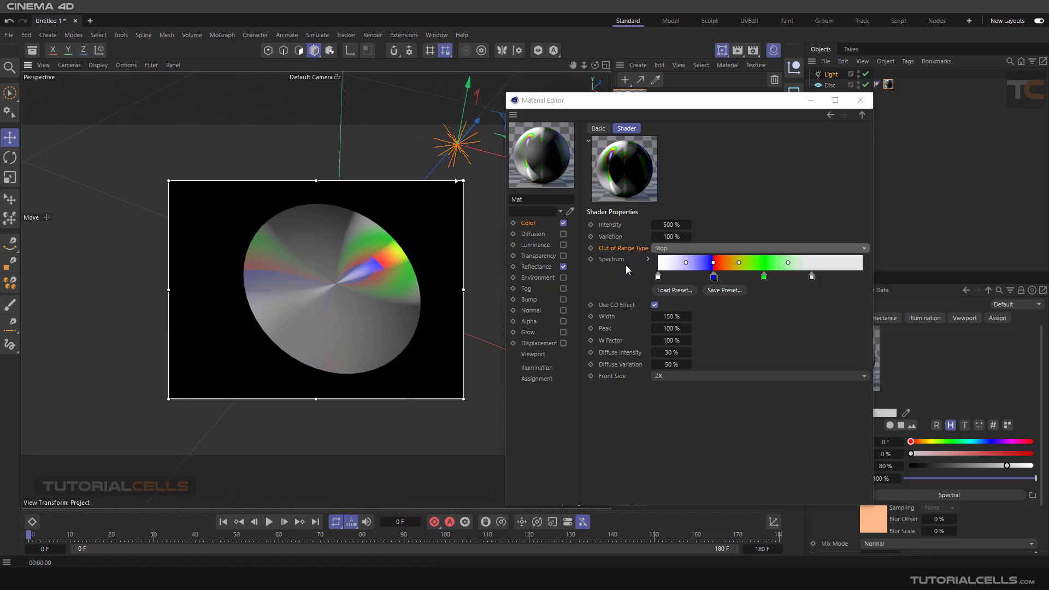
# Expand and collapse the Spectrum gradient settings, and switch the CD effect off and back on to compare the render.
pyautogui.click(648, 259)
pyautogui.click(648, 260)
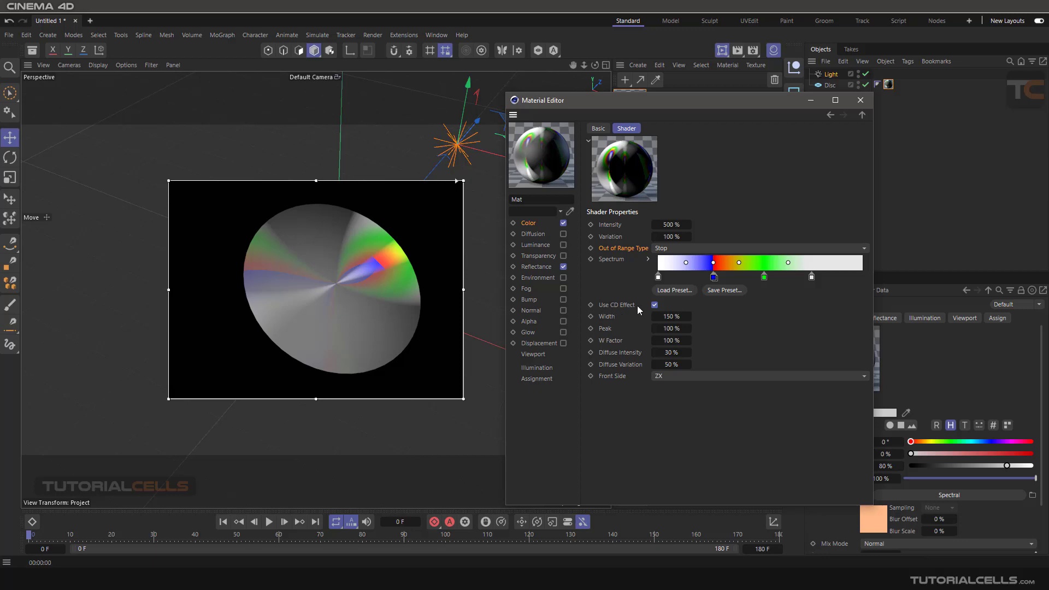
pyautogui.click(654, 305)
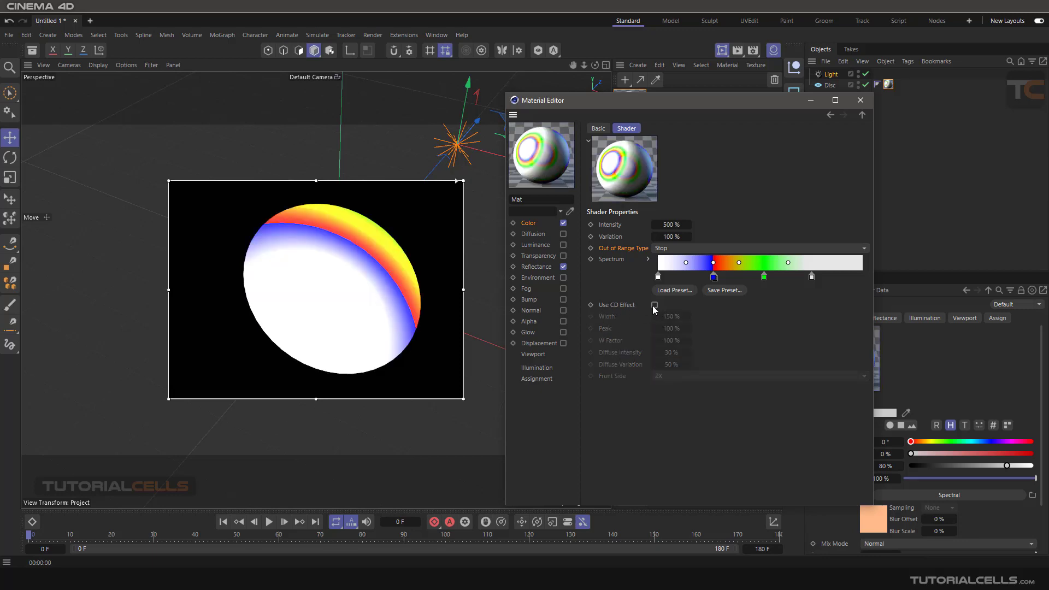
pyautogui.click(655, 305)
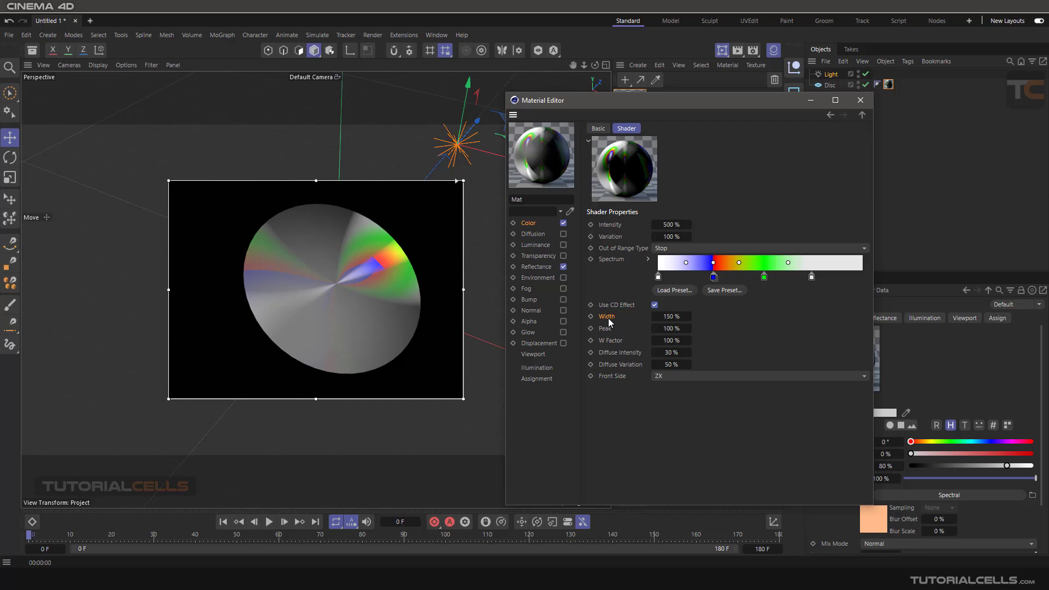
# Try a CD effect Width of 40 % and undo the change.
pyautogui.click(671, 317)
pyautogui.write('40')
pyautogui.press('Return')
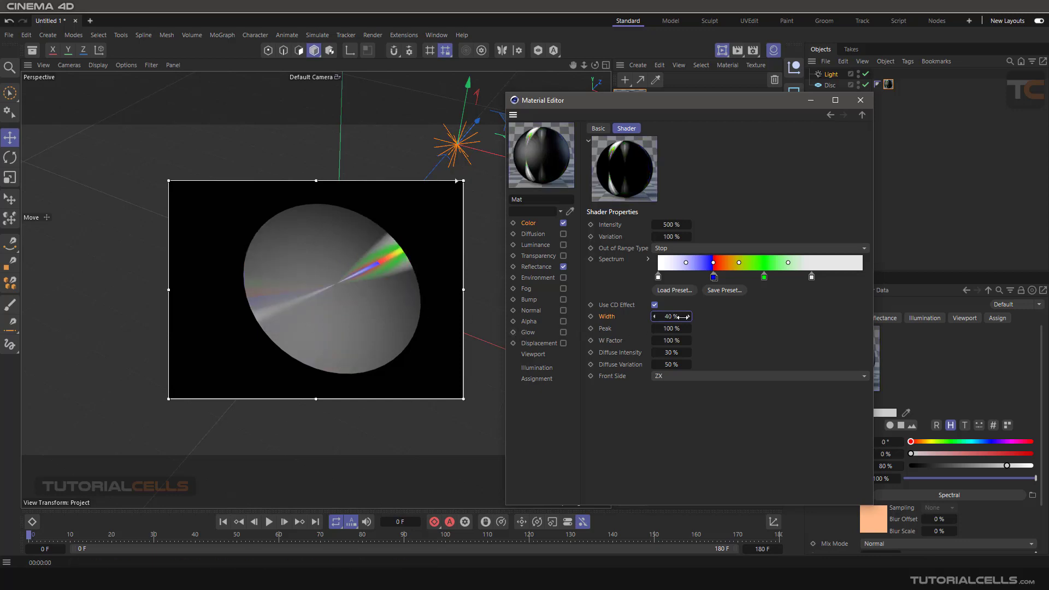
pyautogui.hotkey('ctrl', 'z')
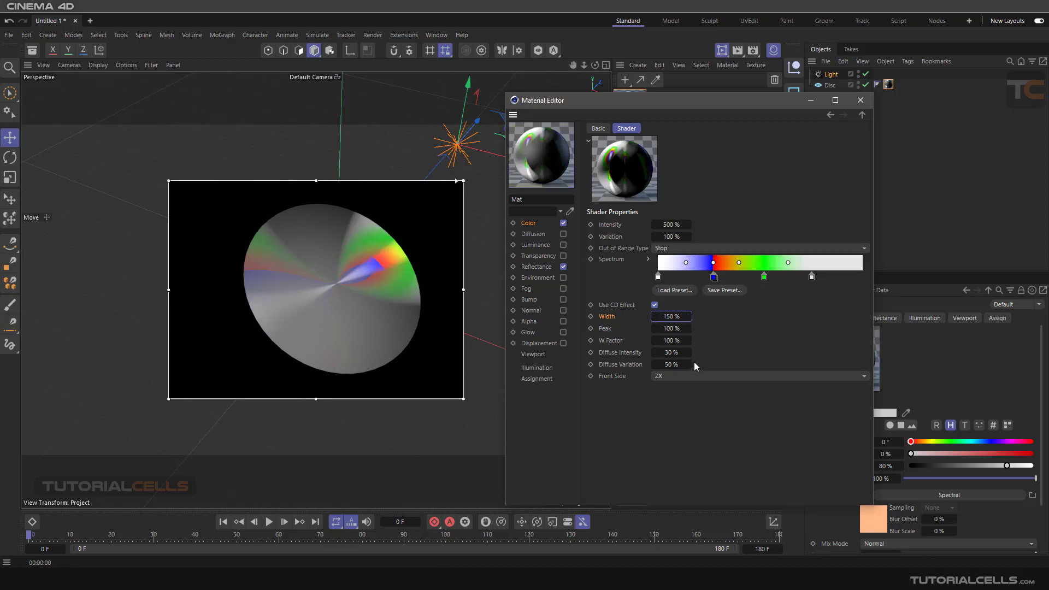
# Try a CD effect Peak of 10 % and undo the change.
pyautogui.click(605, 329)
pyautogui.click(671, 328)
pyautogui.write('10')
pyautogui.press('Return')
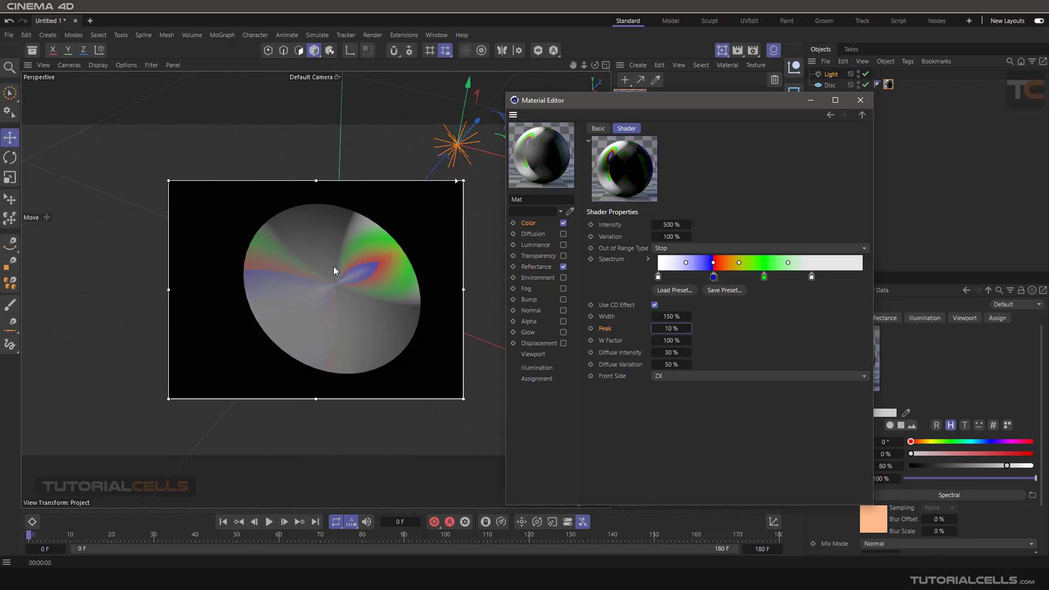
pyautogui.hotkey('ctrl', 'z')
# Try CD effect W Factor values of 200 % and 110 %, and reset the factor to its default of 100 %.
pyautogui.click(613, 342)
pyautogui.click(654, 341)
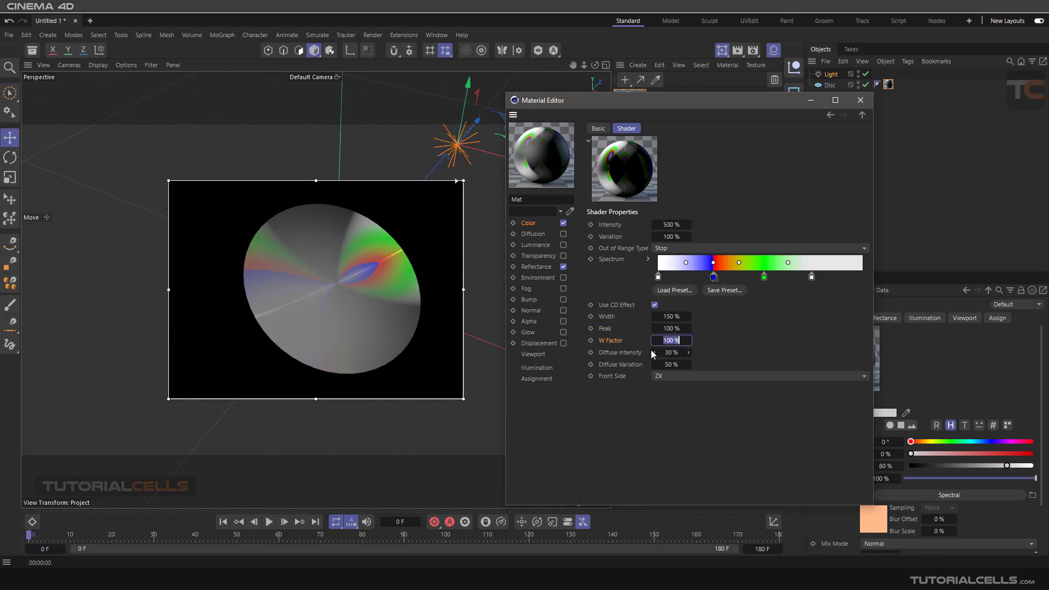
pyautogui.write('200')
pyautogui.press('Return')
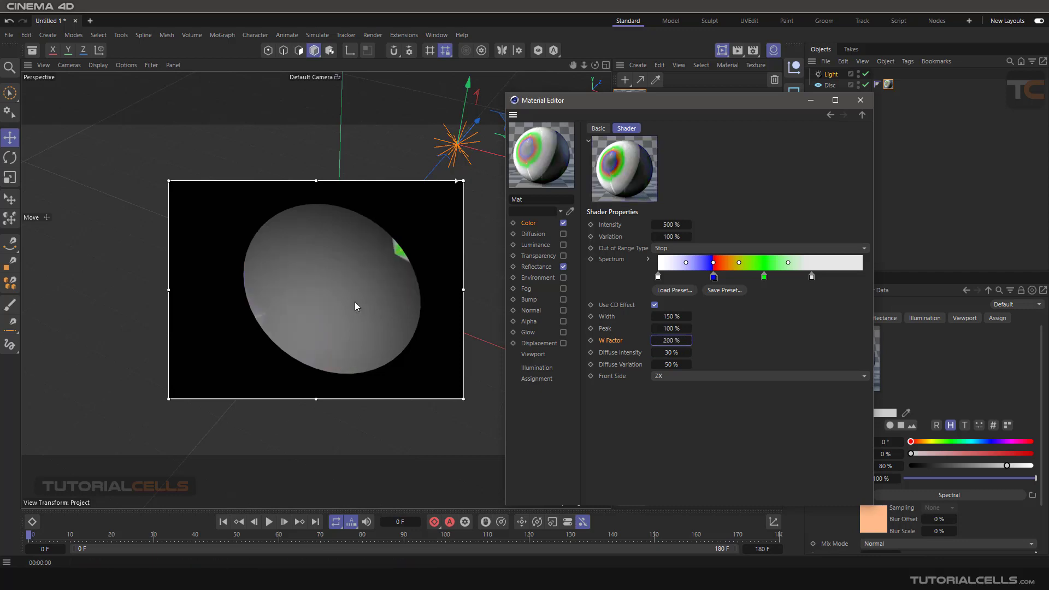
pyautogui.click(666, 341)
pyautogui.write('110')
pyautogui.press('Return')
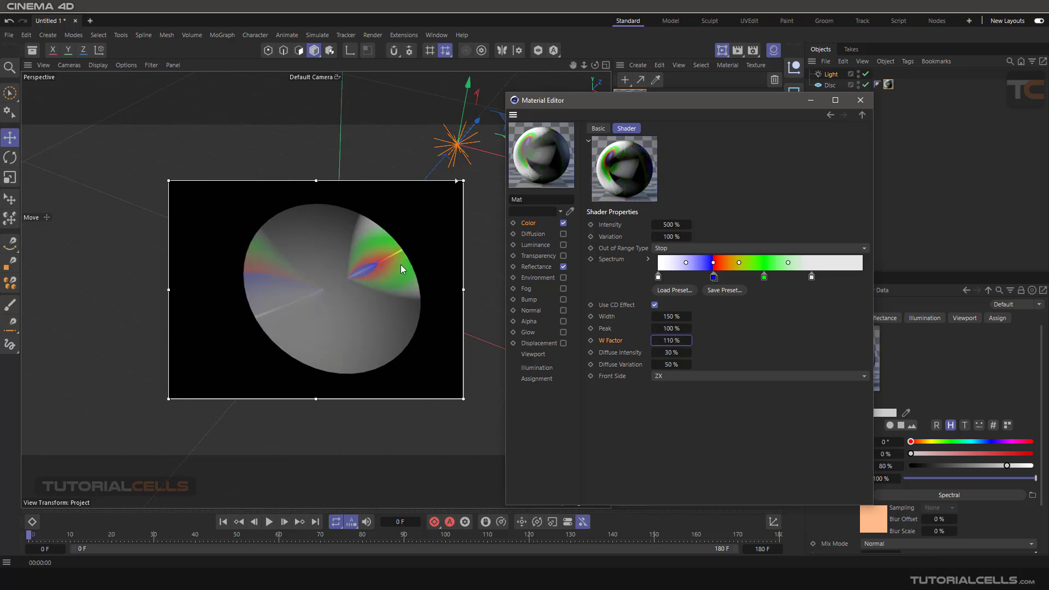
pyautogui.rightClick(686, 342)
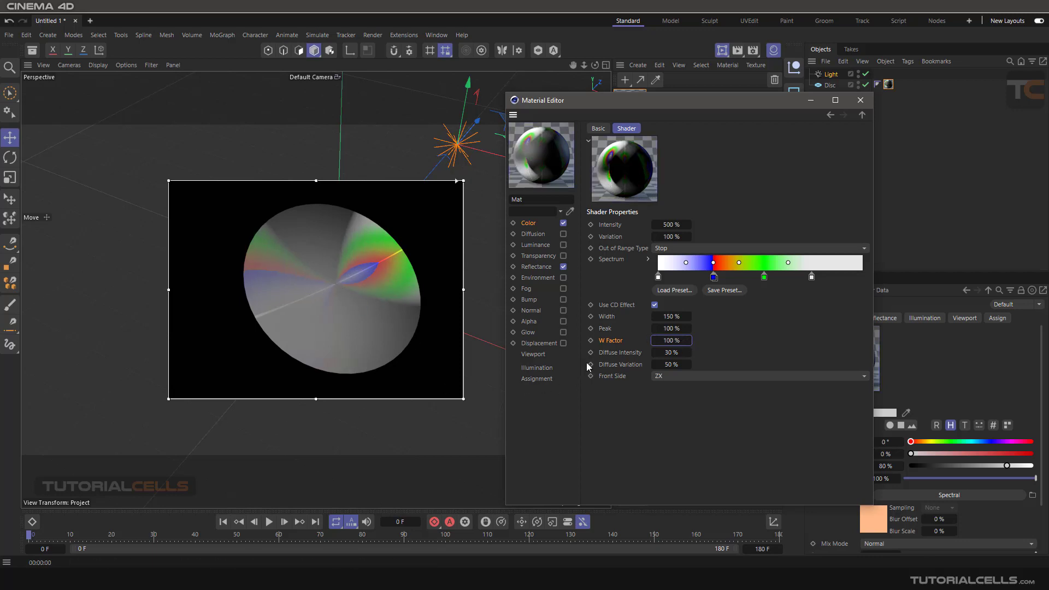
# Raise the CD effect's Diffuse Intensity to 139 %.
pyautogui.moveTo(609, 353); pyautogui.dragTo(323, 273)
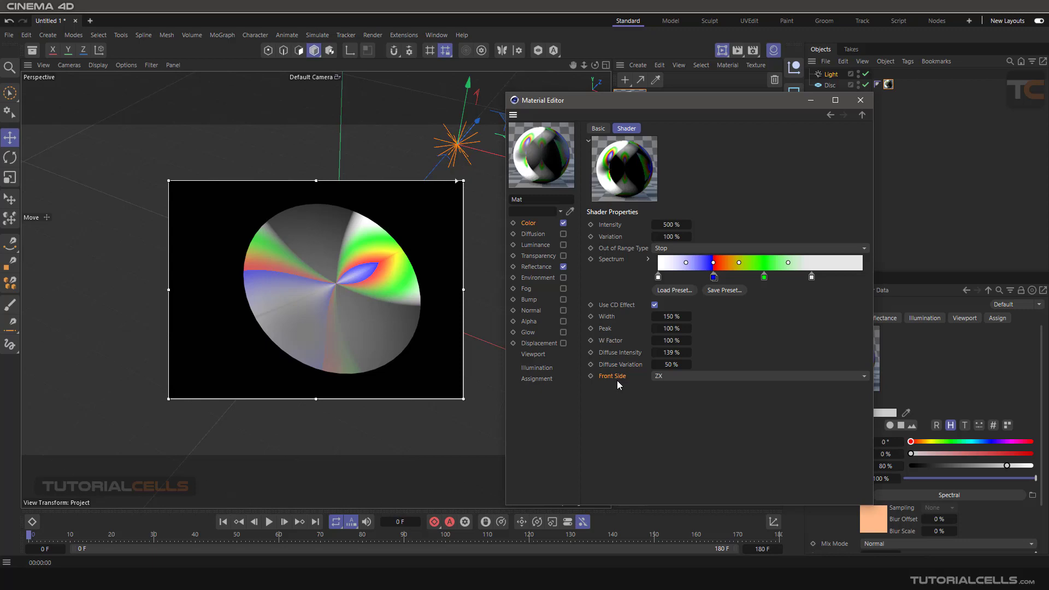
# Try YZ and XY as the CD effect's Front Side, return it to ZX and close the Material Editor.
pyautogui.click(670, 374)
pyautogui.click(674, 404)
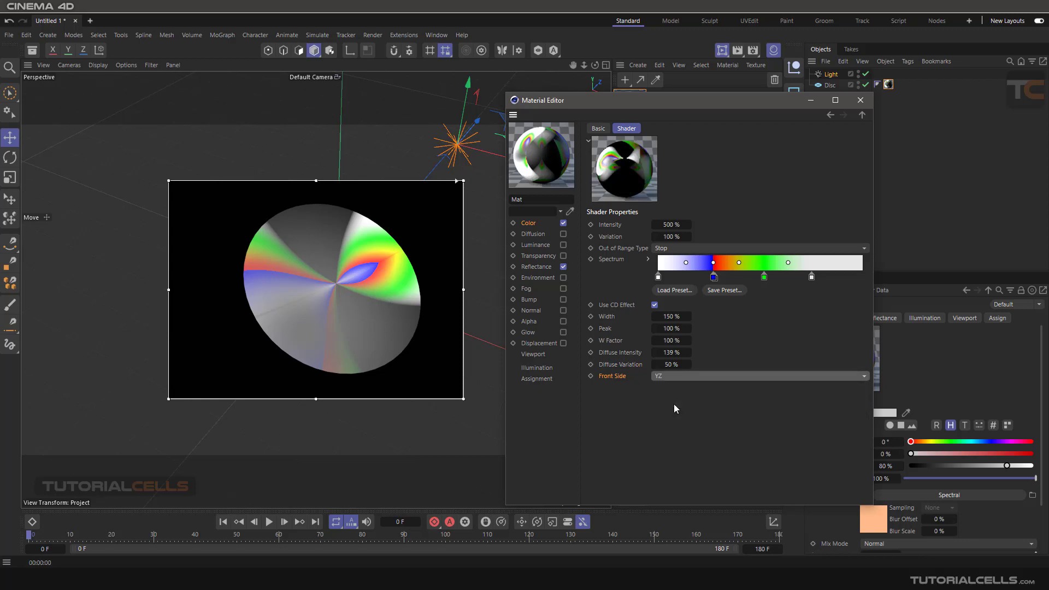
pyautogui.click(676, 375)
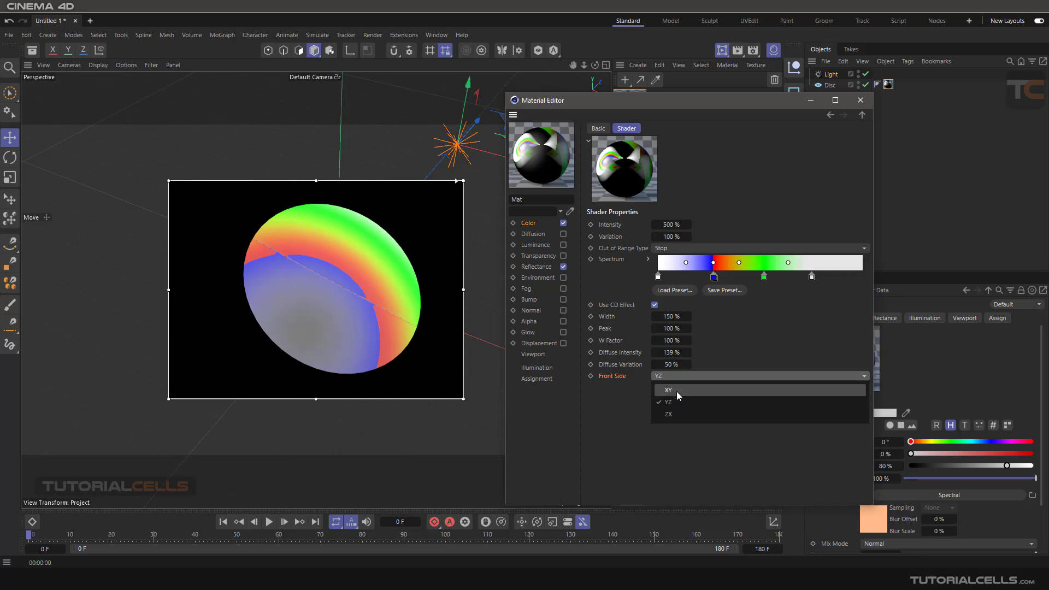
pyautogui.click(676, 393)
pyautogui.click(677, 375)
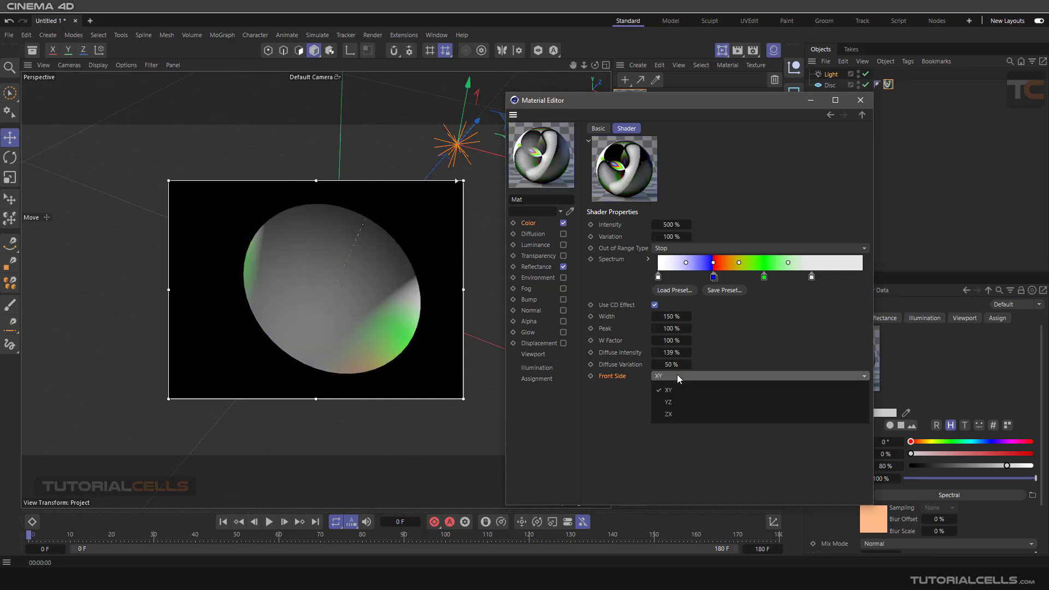
pyautogui.click(677, 414)
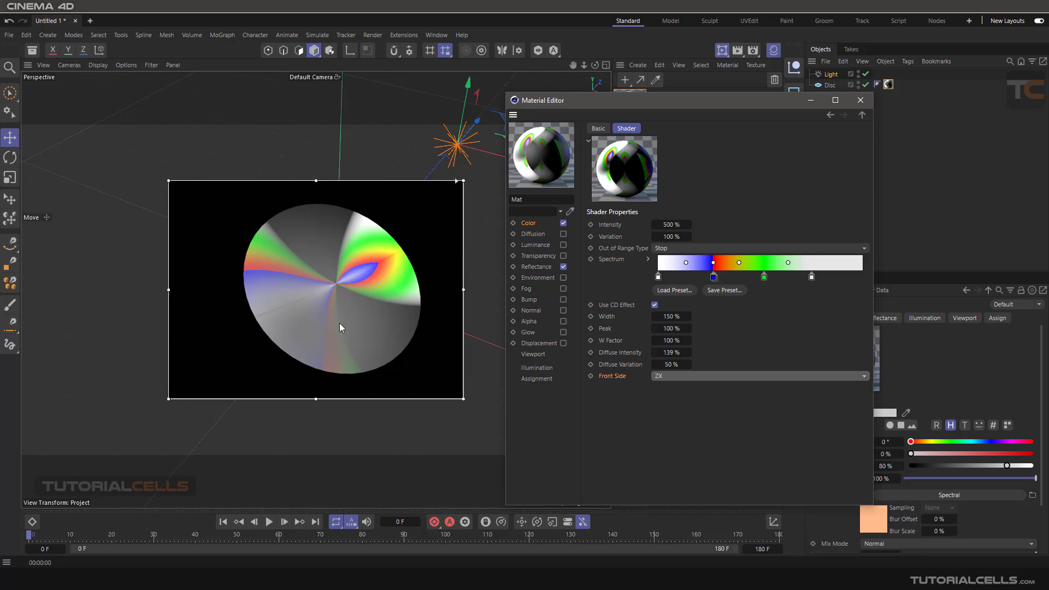
pyautogui.click(860, 104)
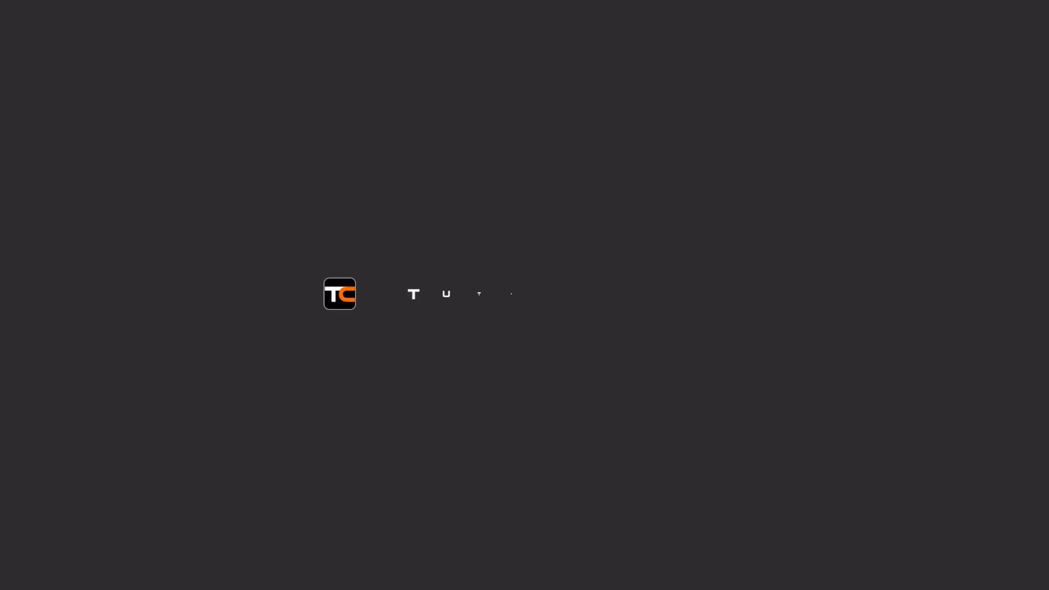